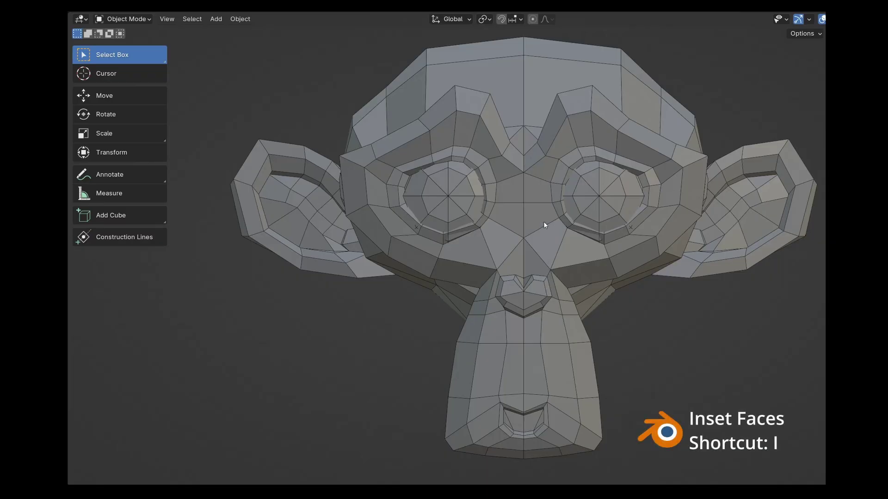
- Put Suzanne in Edit Mode with face selection and select one nose-bridge face
left_click(544, 222)
left_click(123, 19)
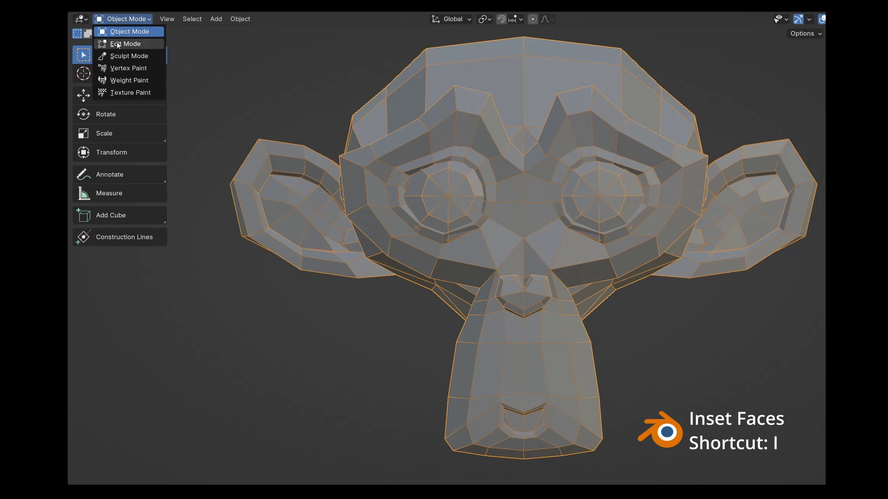
left_click(116, 43)
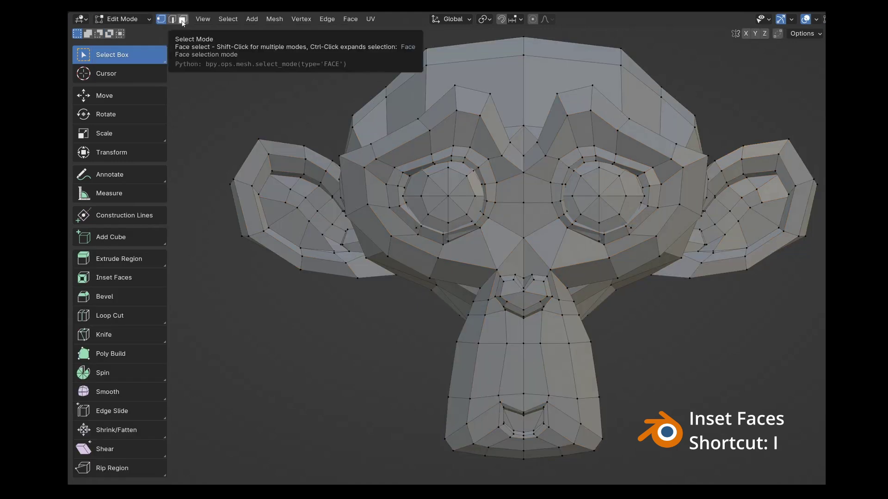
left_click(182, 19)
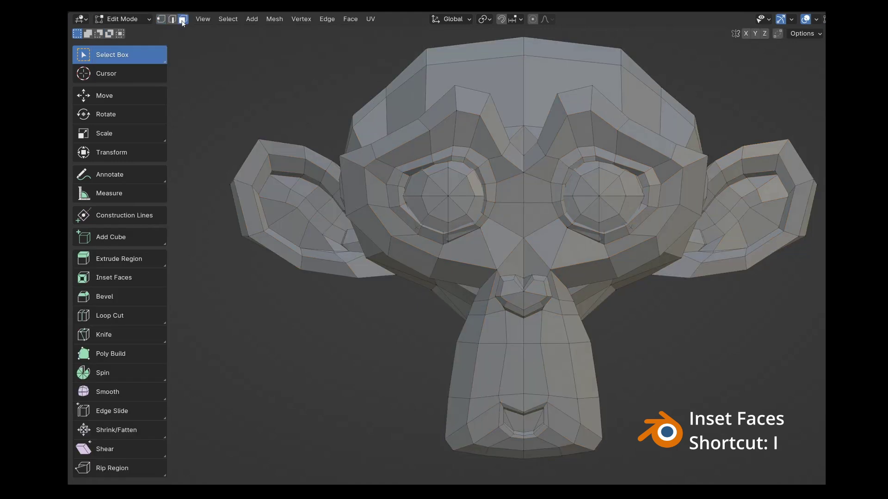
left_click(554, 240)
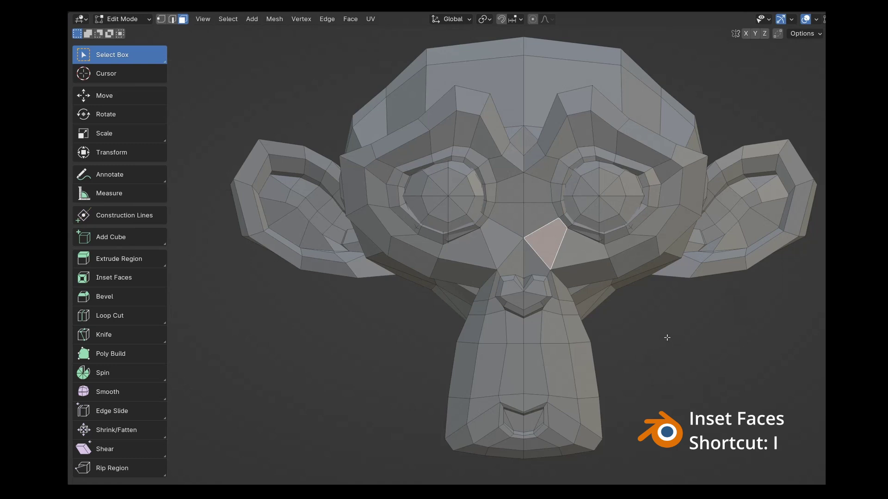
right_click(667, 337)
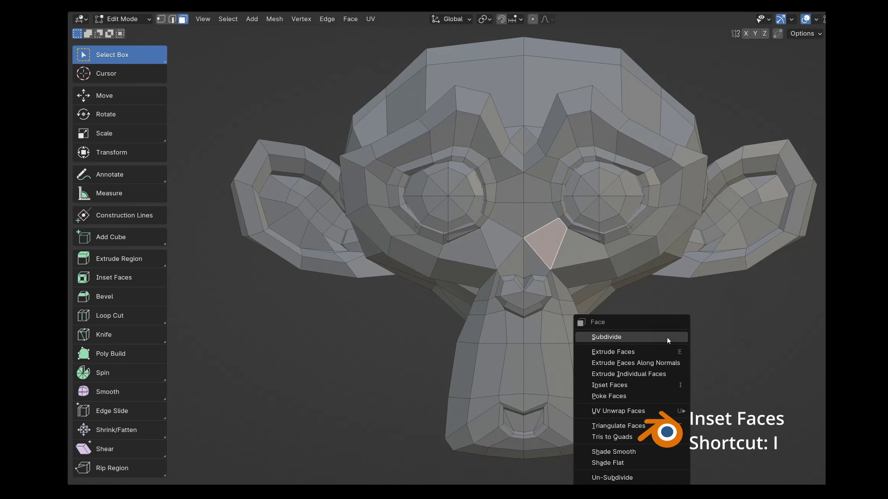
left_click(629, 385)
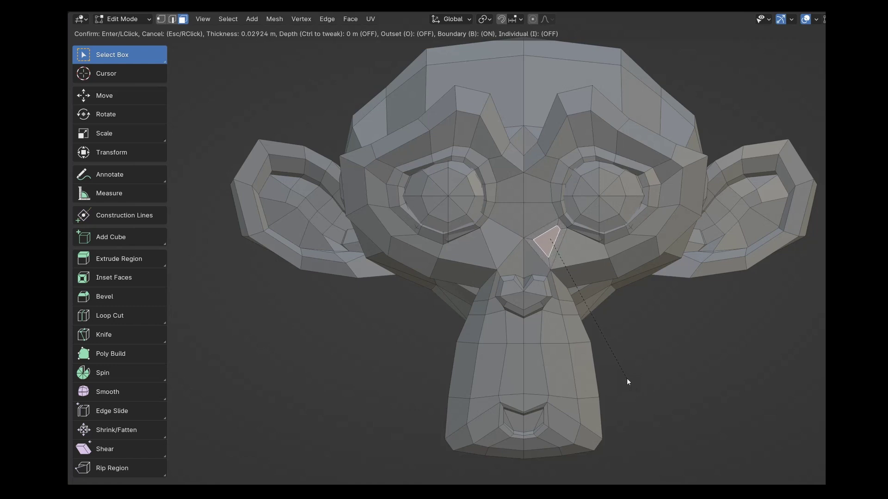
key("Escape")
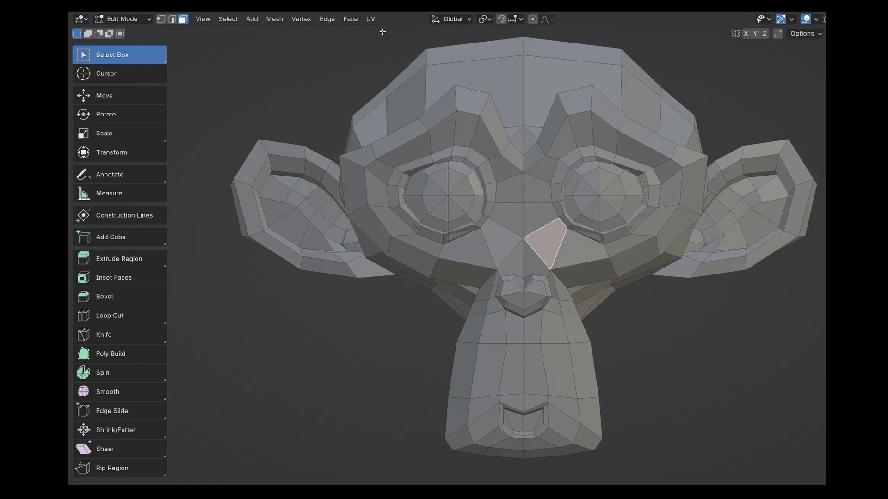
left_click(351, 22)
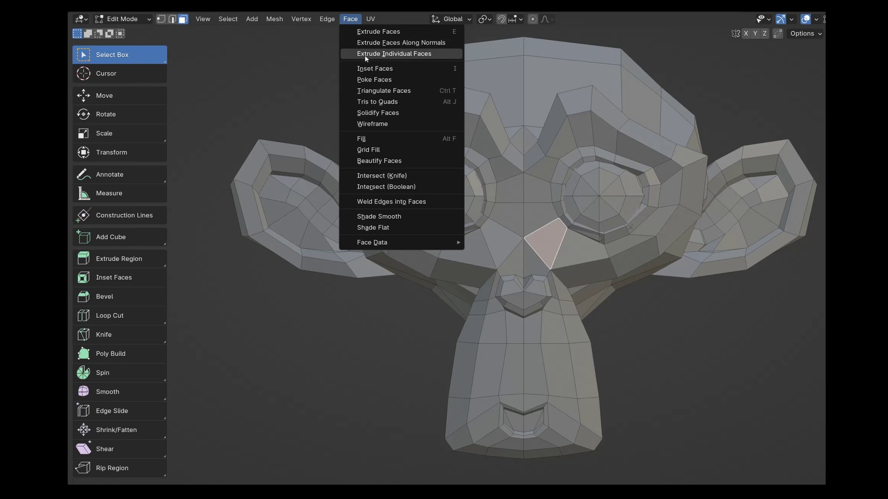
left_click(371, 69)
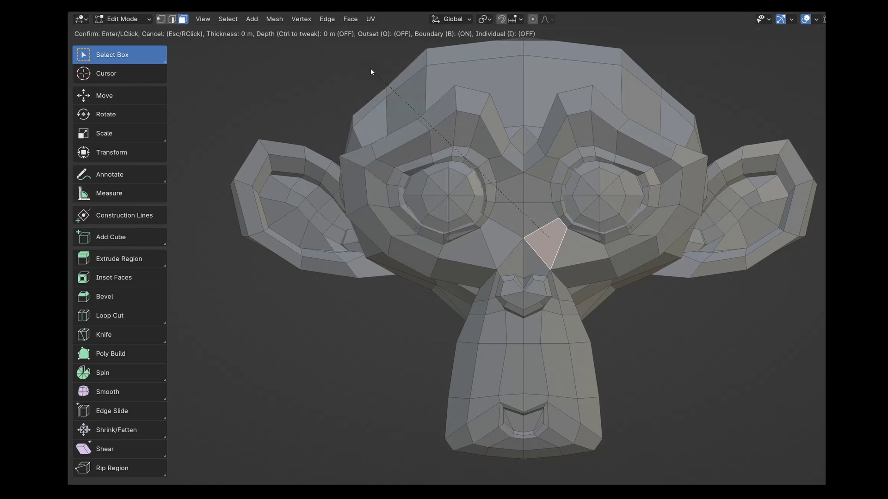
left_click(371, 70)
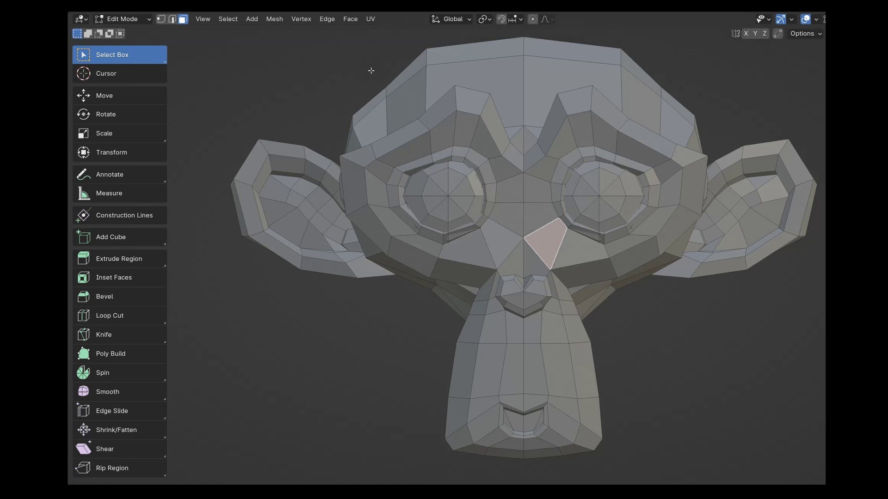
- Use the Inset Faces tool gizmo to inset the nose-bridge face 0.02159 m
key("shift+space")
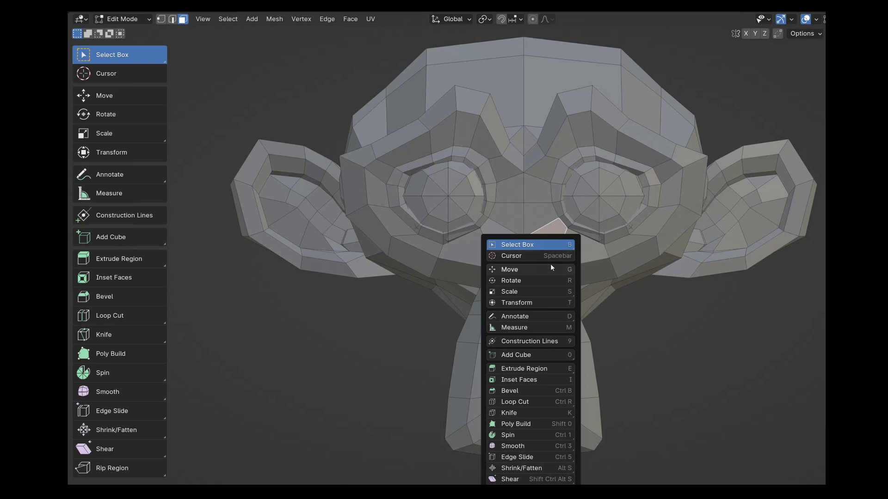
left_click(535, 381)
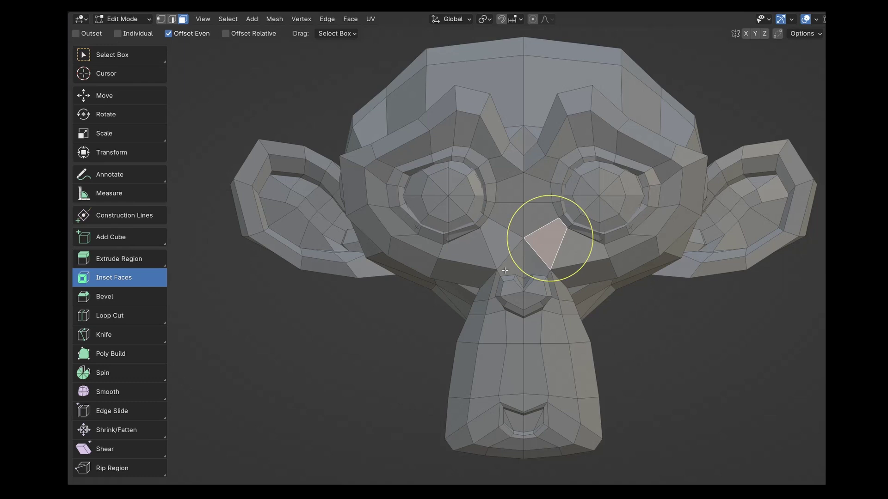
left_click_drag(551, 278, 581, 261)
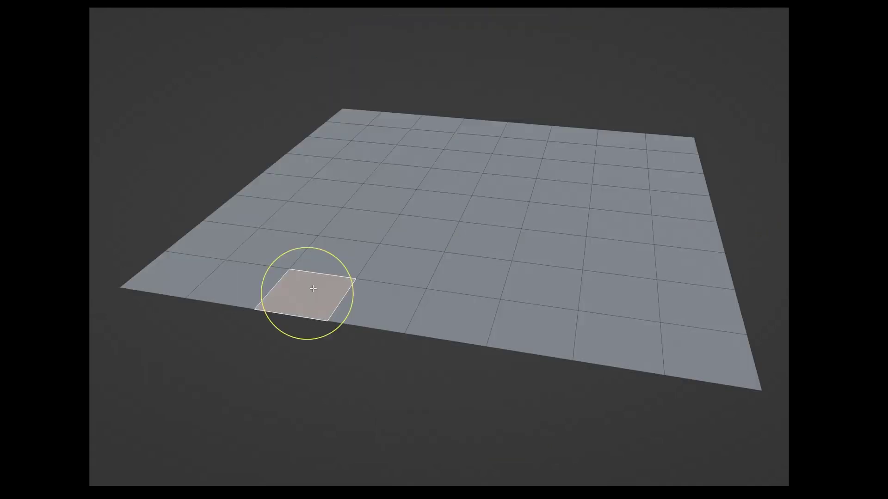
- Inset the plane's three front-row faces 0.03659 m with Boundary turned off
left_click(401, 301, "shift")
left_click(456, 313, "shift")
left_click(532, 329, "shift")
key("i")
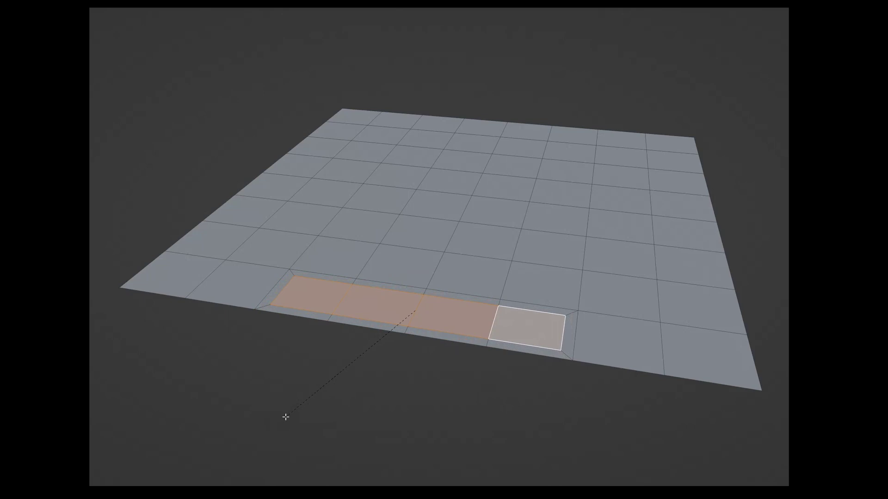
left_click(285, 418)
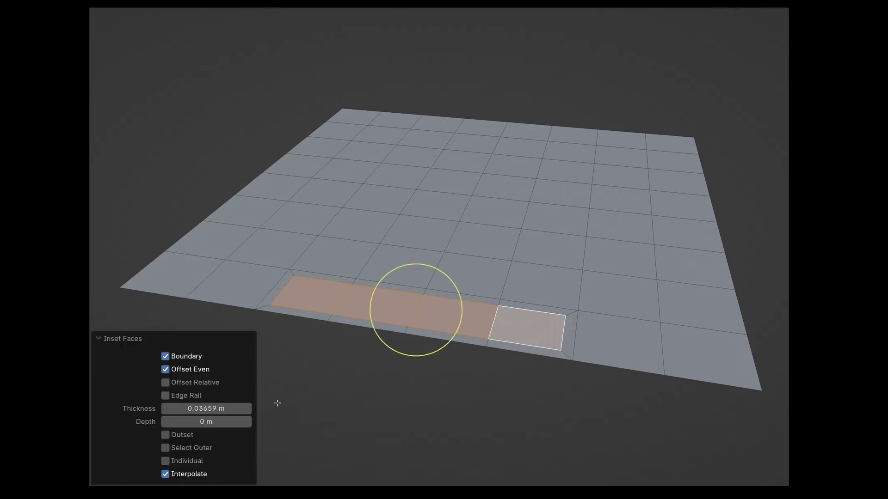
left_click(166, 357)
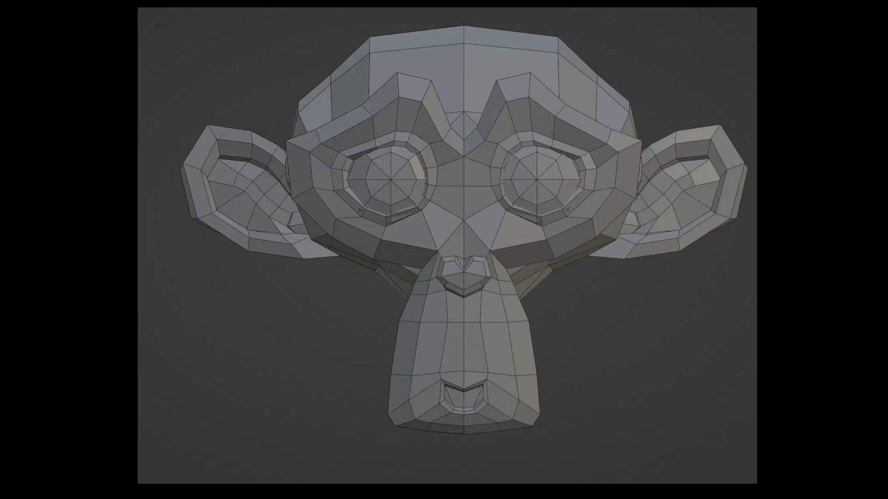
- Inset a Suzanne nose-bridge face 0.02935 m with Boundary enabled
left_click(476, 201)
key("s")
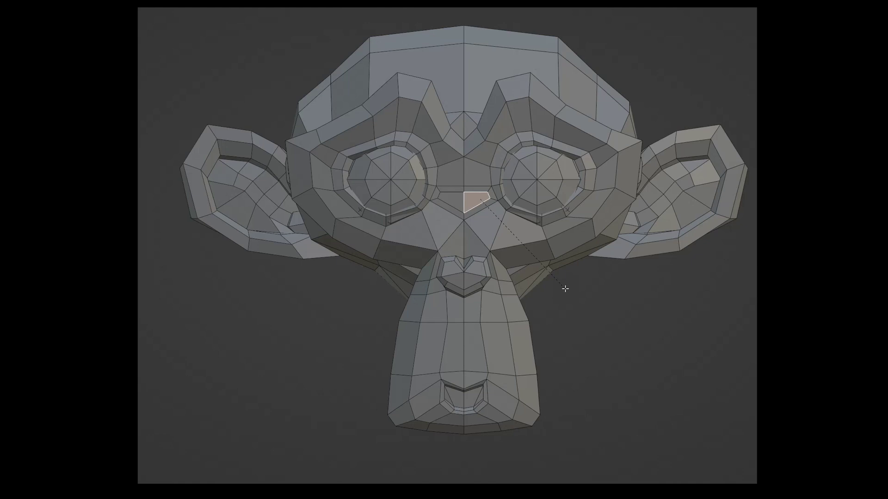
left_click(565, 288)
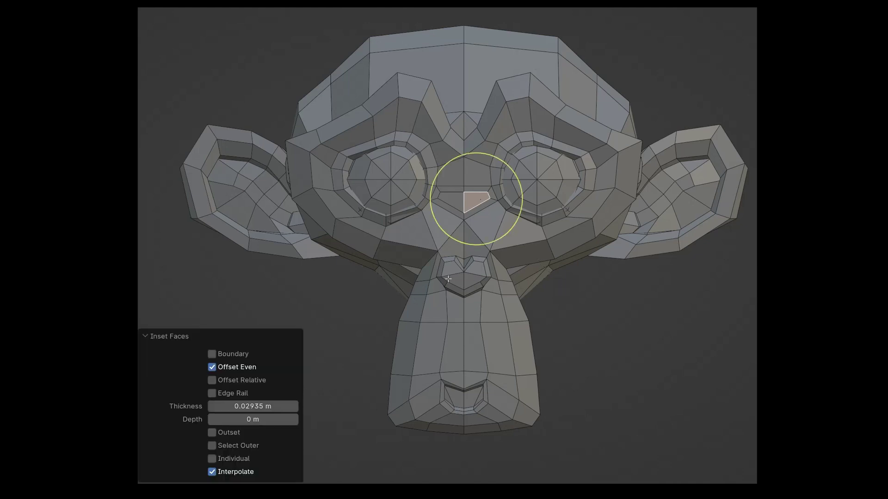
left_click(226, 353)
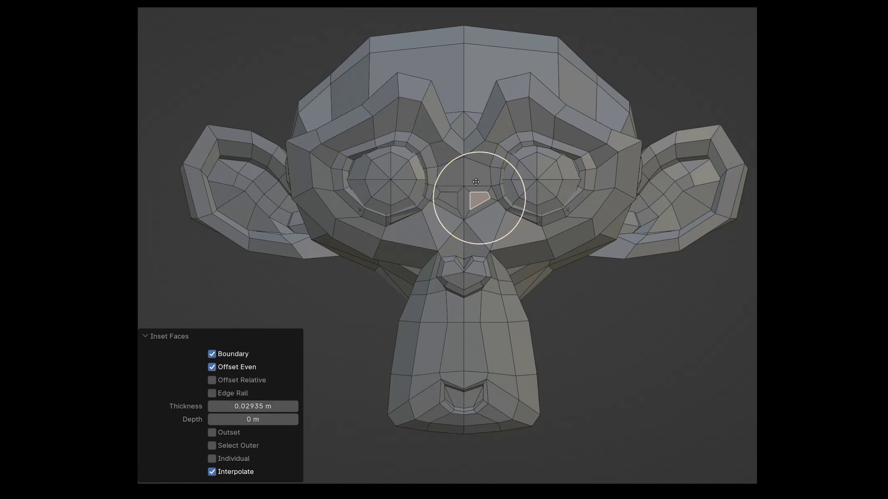
- Turn Boundary off and select a square ring of faces on the grid plane
left_click(237, 357)
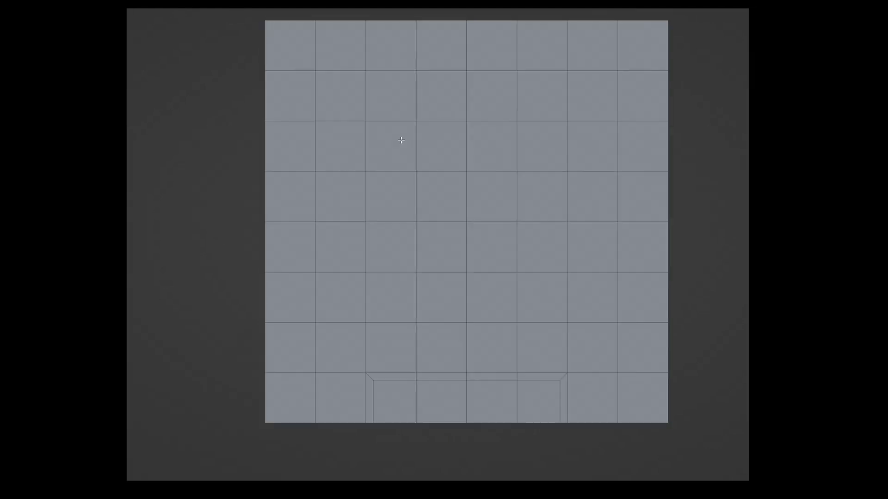
left_click(391, 145)
left_click(391, 246, "ctrl")
left_click(393, 297, "ctrl")
left_click(446, 298, "ctrl")
left_click(491, 298, "ctrl")
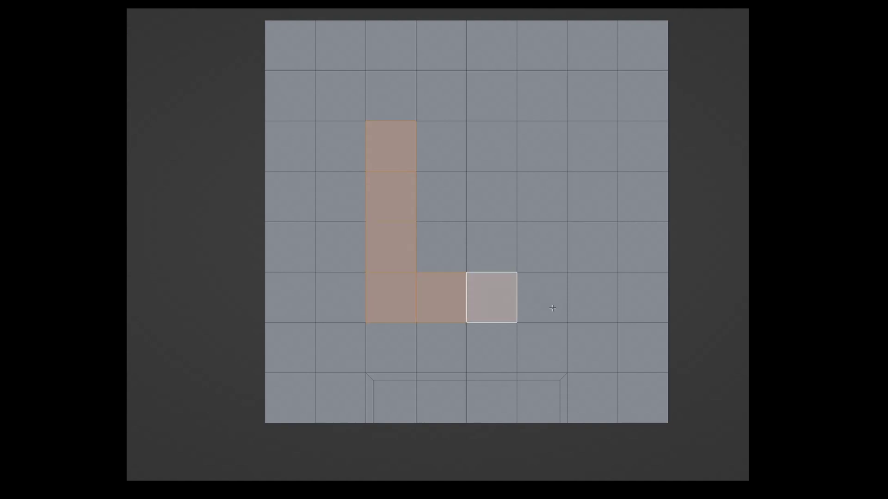
left_click(550, 308, "ctrl")
left_click(592, 298, "ctrl")
left_click(599, 250, "ctrl")
left_click(604, 203, "ctrl")
left_click(594, 148, "ctrl")
left_click(531, 133, "ctrl")
left_click(490, 139, "ctrl")
left_click(433, 142, "ctrl")
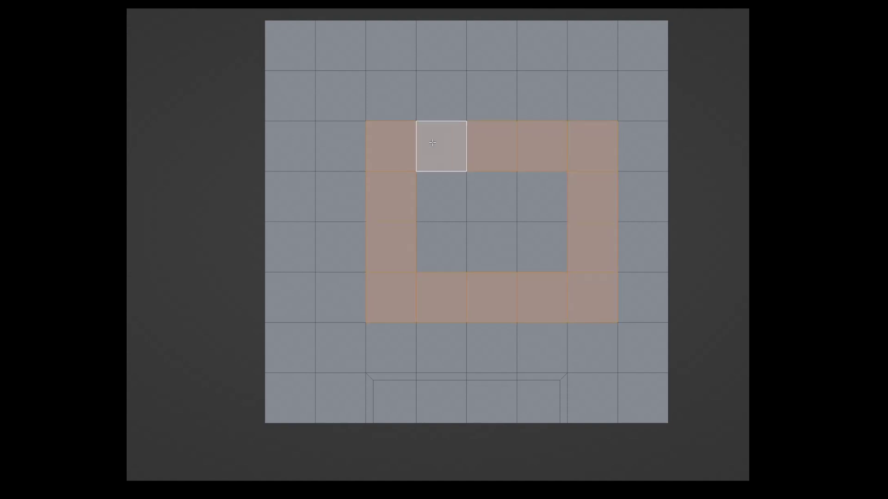
- Inset the ring 0.06837 m, comparing Offset Even off and on, then select top-left faces
left_click(712, 307)
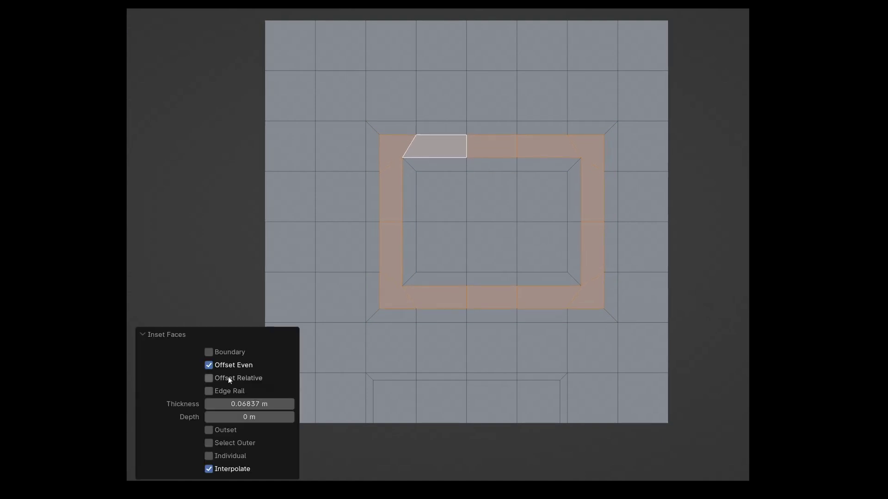
left_click(222, 366)
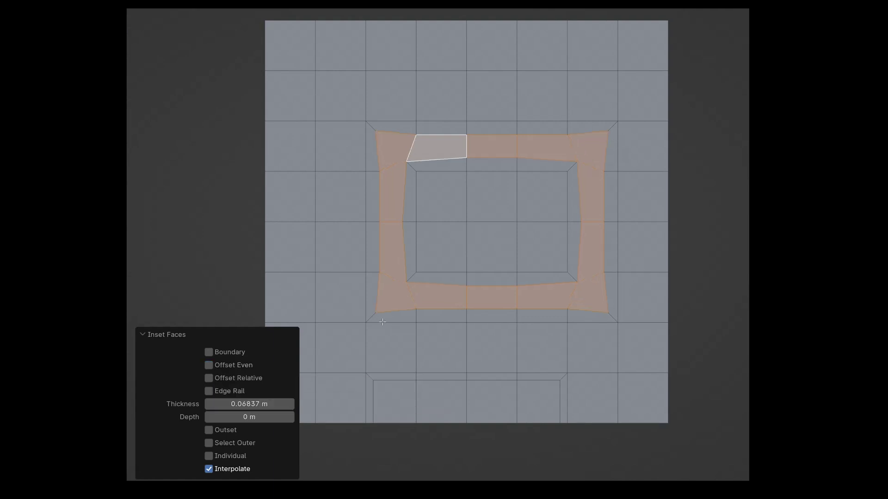
left_click(226, 365)
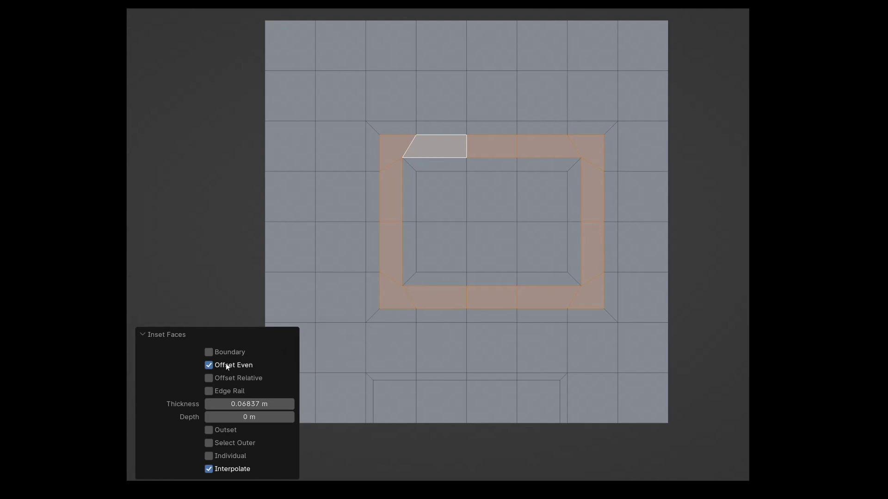
left_click(391, 96)
left_click(338, 96, "shift")
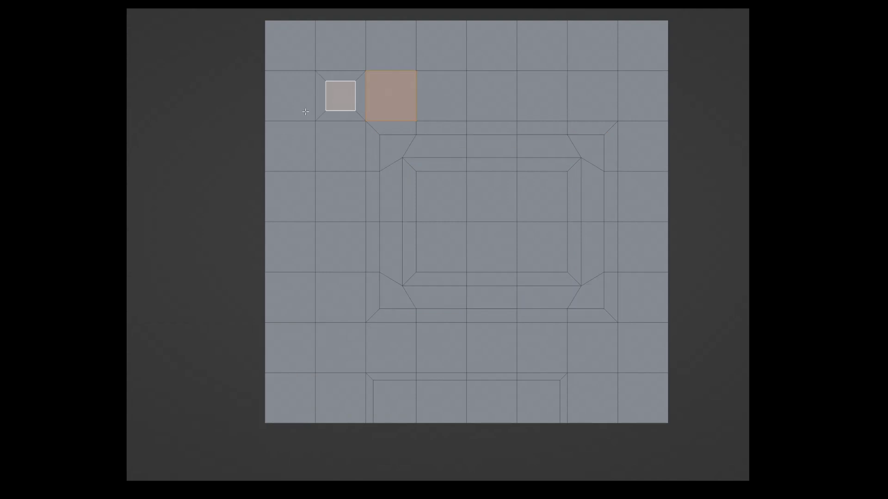
- Inset the plane's top-left face from the Ctrl+F Face menu, thickening it to 0.04285 m
key("ctrl+f")
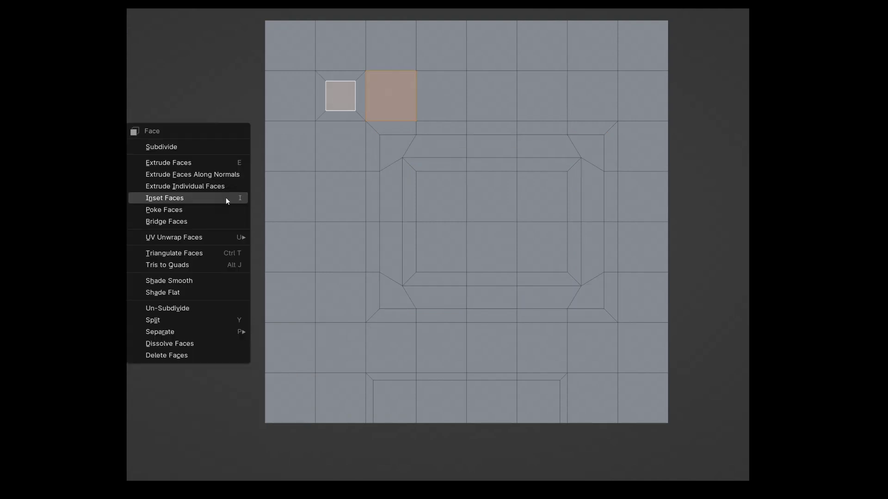
left_click(227, 200)
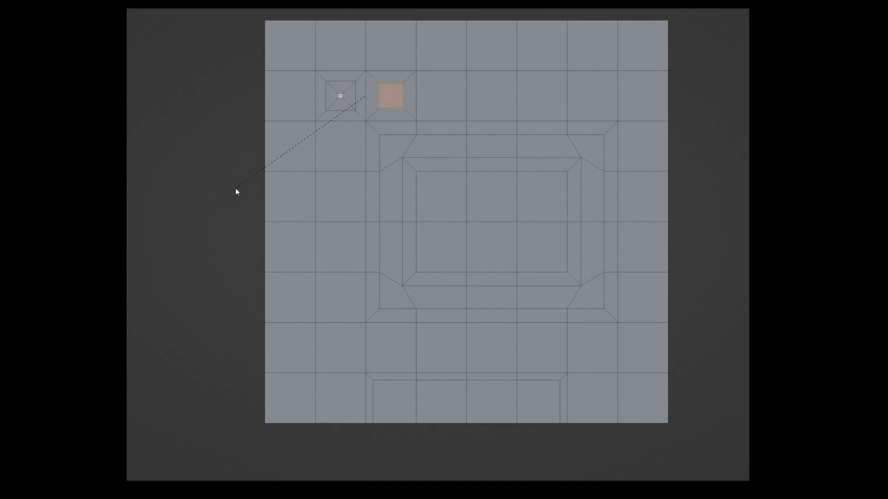
left_click(235, 188)
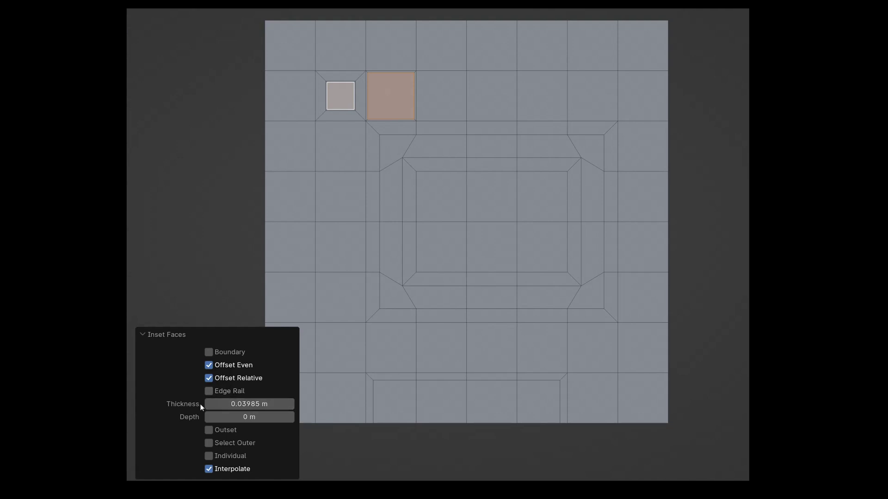
left_click_drag(246, 404, 344, 403)
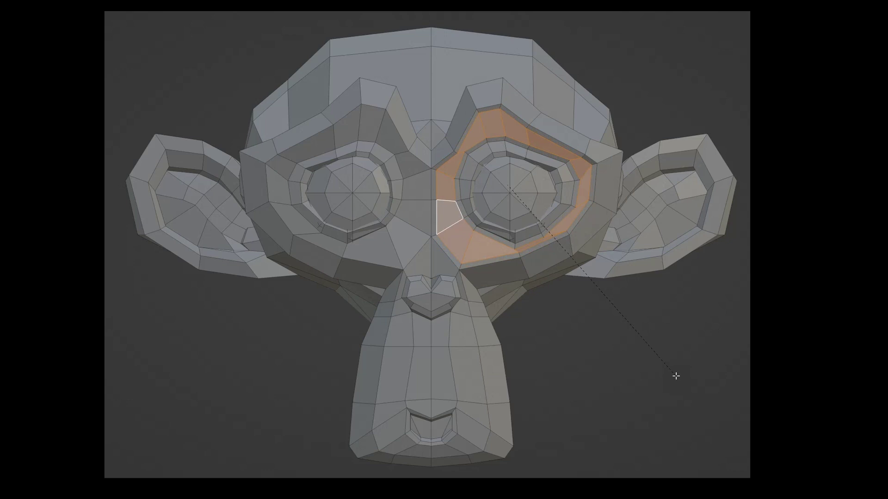
- Inset the ring around Suzanne's eye with Edge Rail on, adjusting Thickness to about 0.082 m
left_click(676, 376)
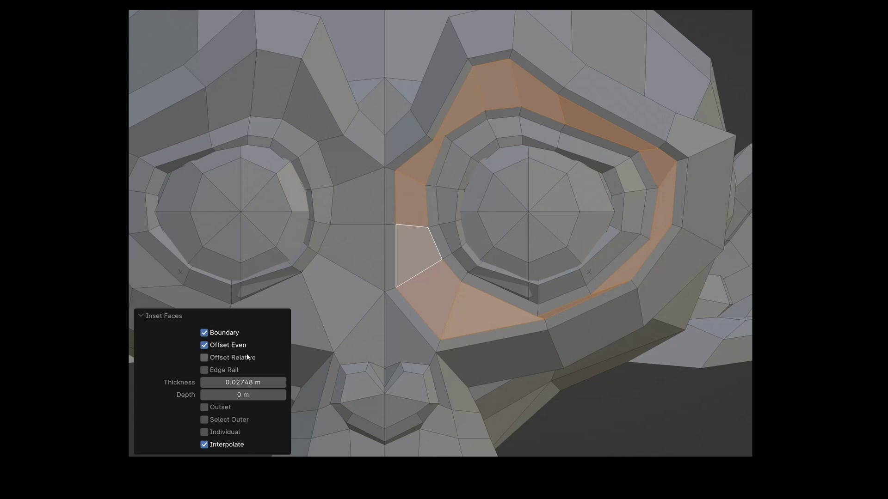
left_click(233, 371)
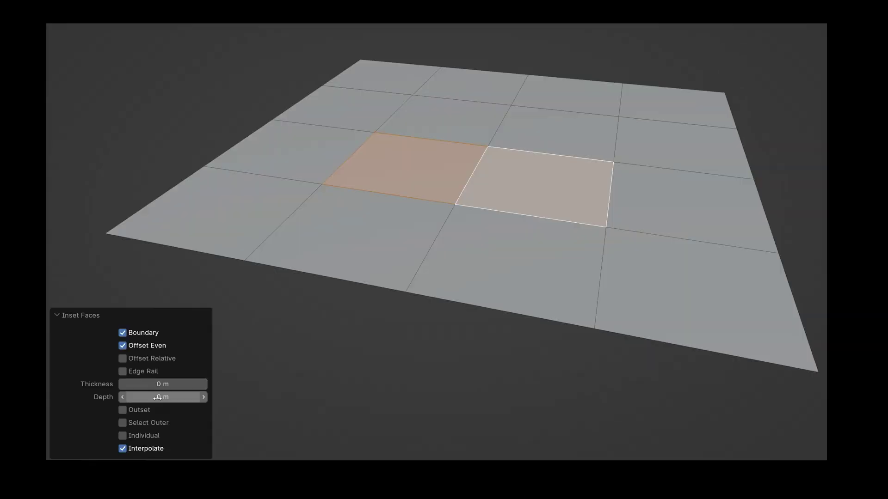
left_click_drag(157, 384, 125, 397)
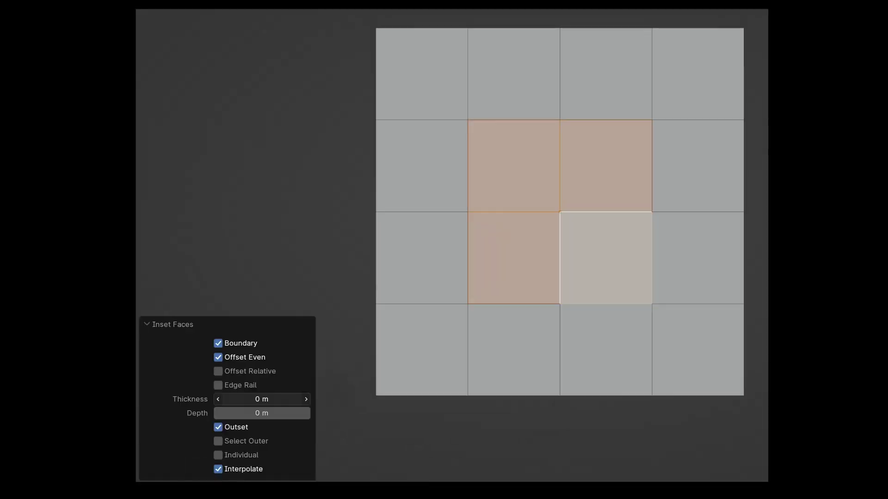
- Widen the outset to 0.136 m, toggle Select Outer, then inset faces individually at 0.08398 m
left_click_drag(261, 399, 293, 399)
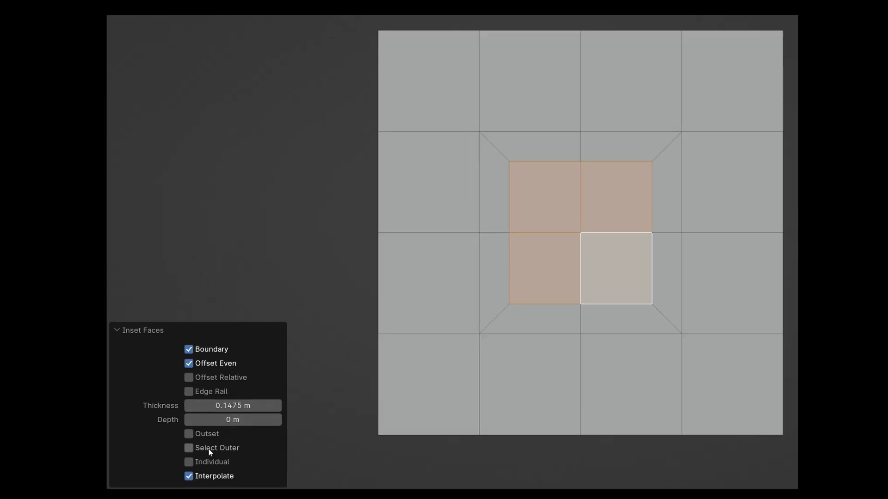
left_click(209, 448)
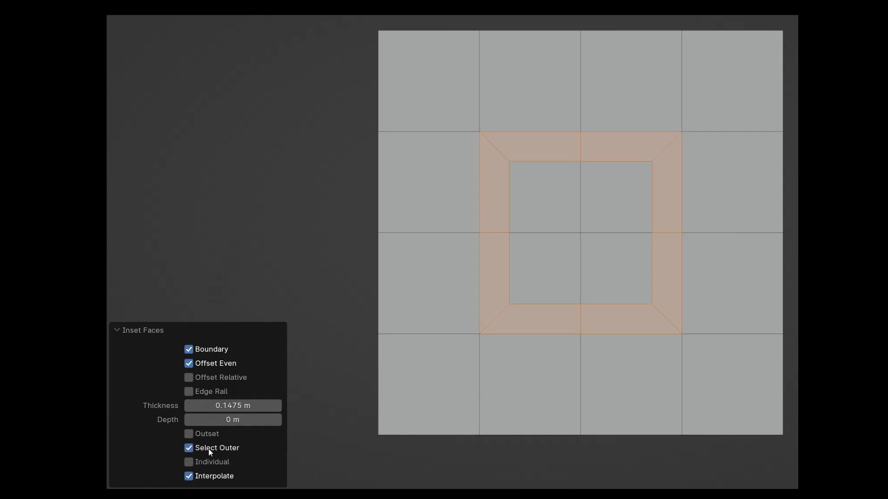
left_click(209, 448)
left_click(215, 463)
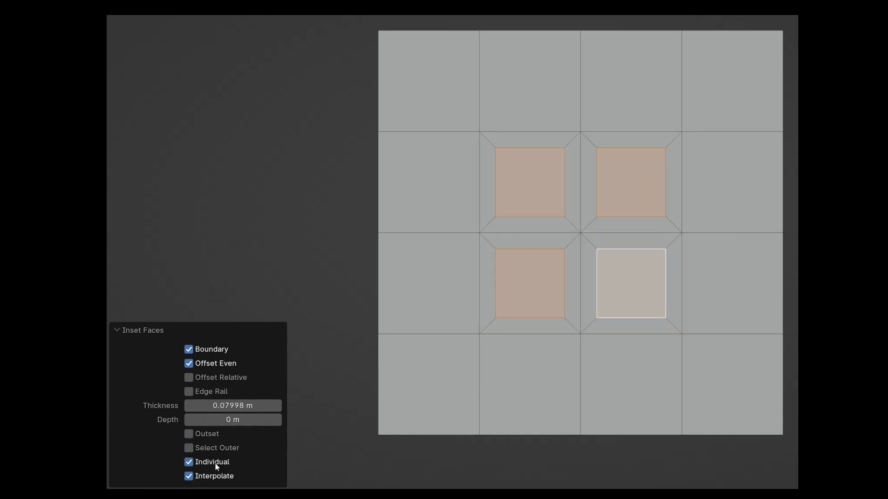
mouse_move(231, 416)
left_mouse_down()
mouse_move(208, 416)
mouse_move(236, 416)
left_mouse_up()
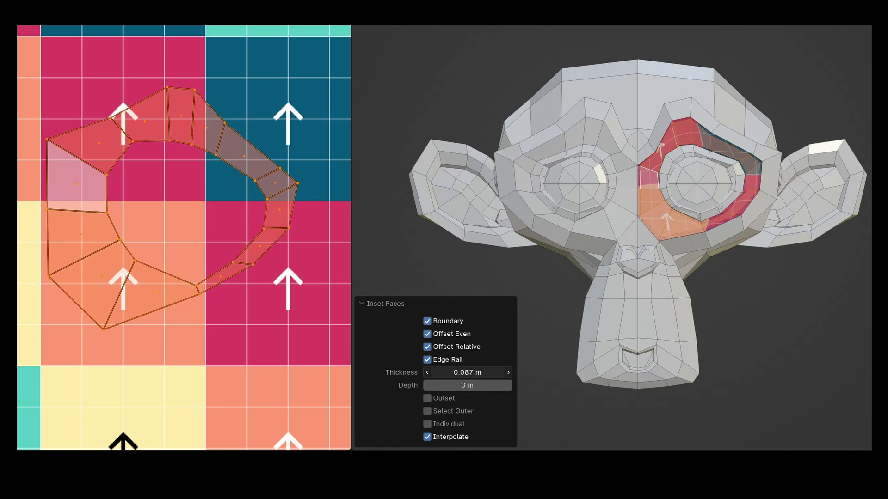
- Narrow the eye-ring inset to about 0.028 m and turn off Interpolate
left_click_drag(462, 376, 417, 375)
left_click(426, 437)
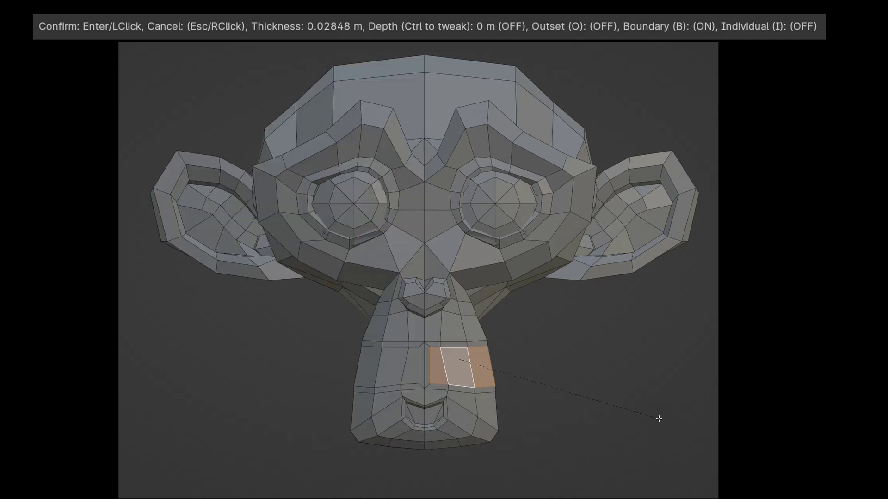
- During the 0.04375 m muzzle inset, toggle Individual, Boundary and Outset, then hold Ctrl for depth
key("i")
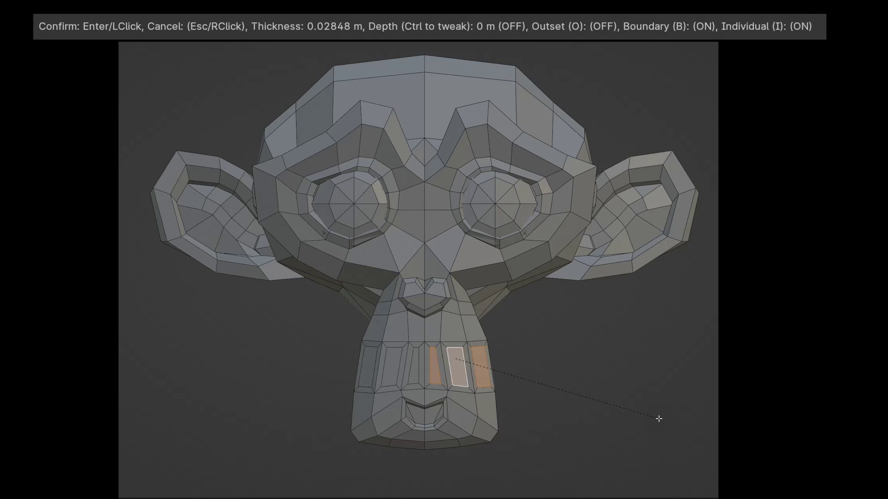
key("i")
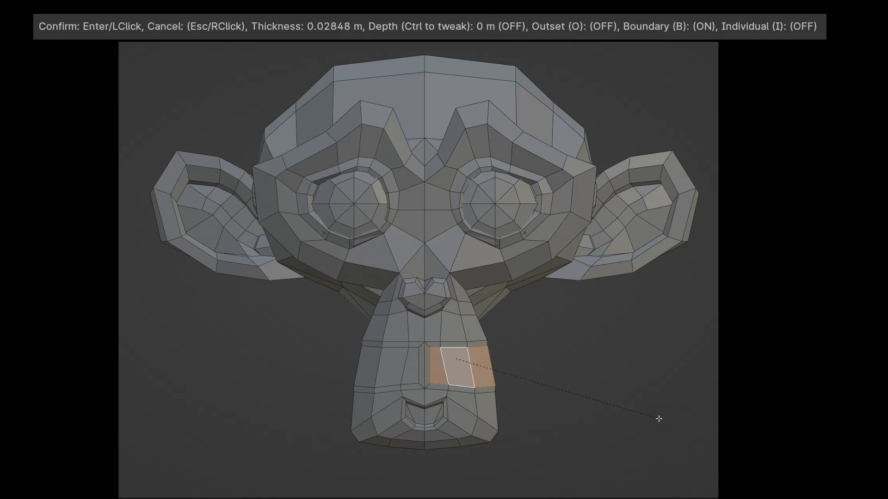
key("b")
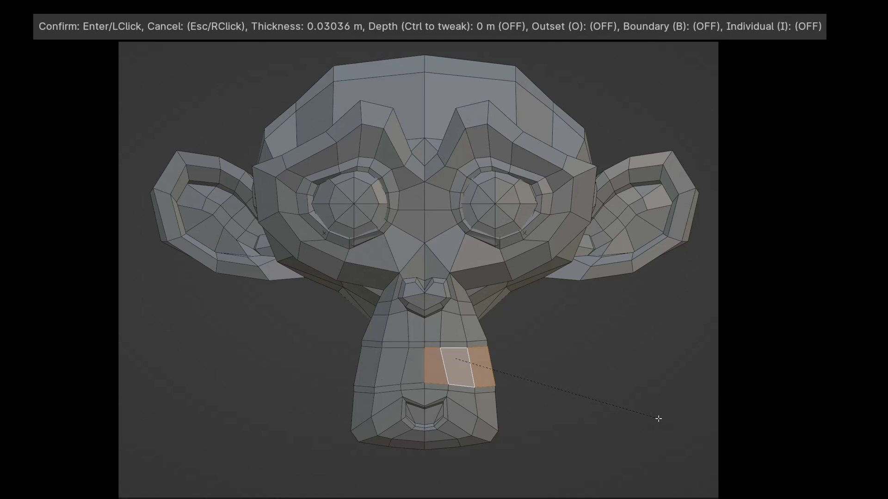
key("b")
key("b")
key("o")
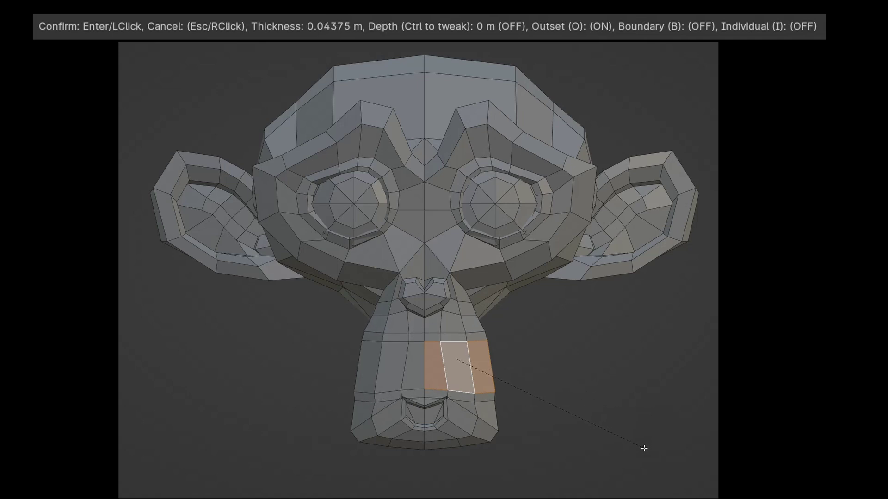
key("o")
key("ctrl")
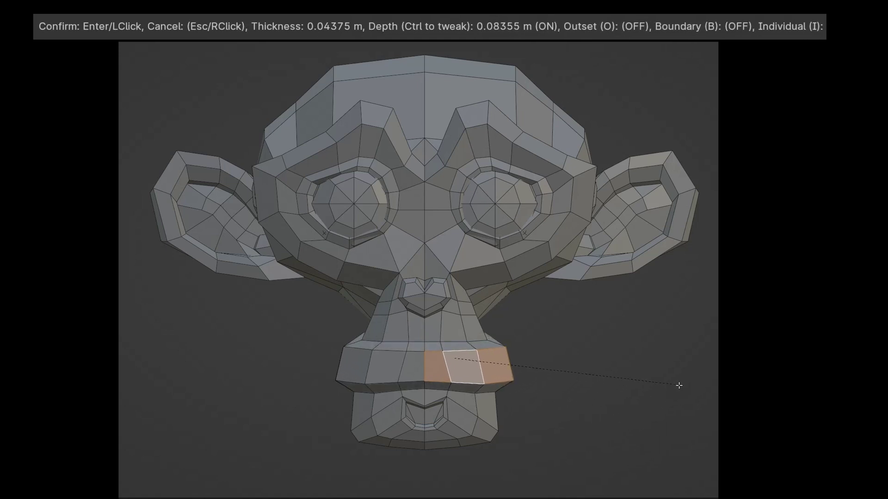